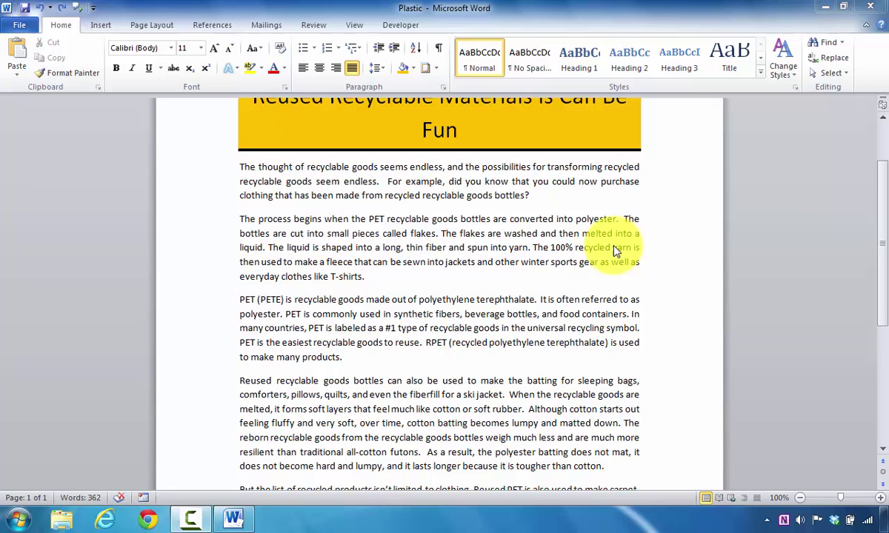
Insert the Stacks Sidebar text box from the Building Blocks Organizer into the document
scroll(882, 230, up, 2)
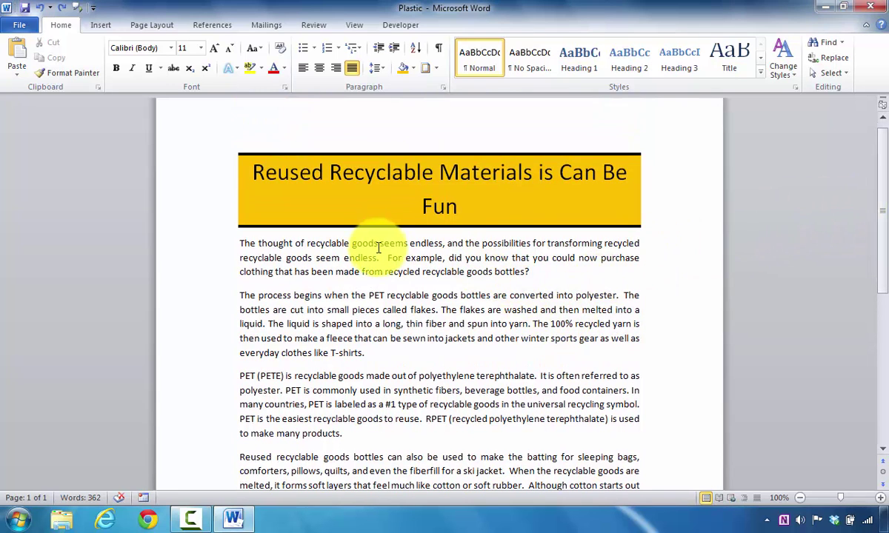
click(101, 27)
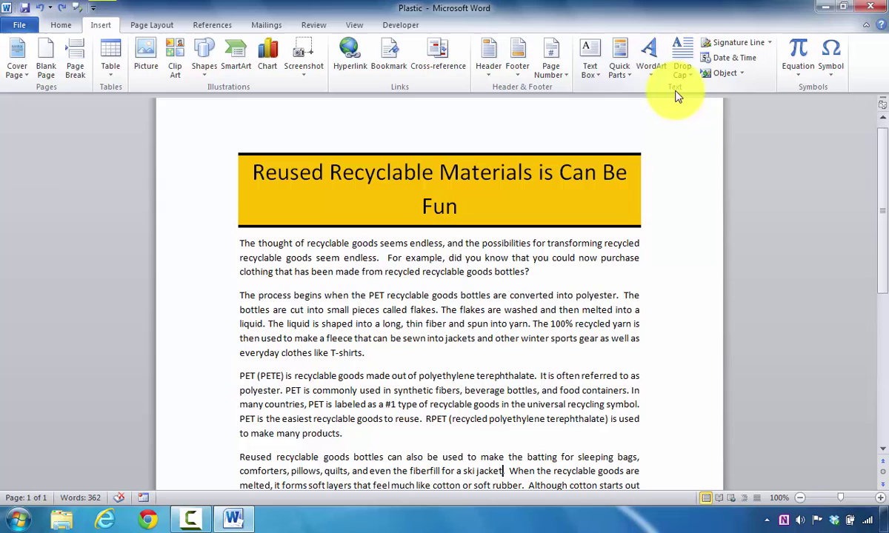
click(627, 80)
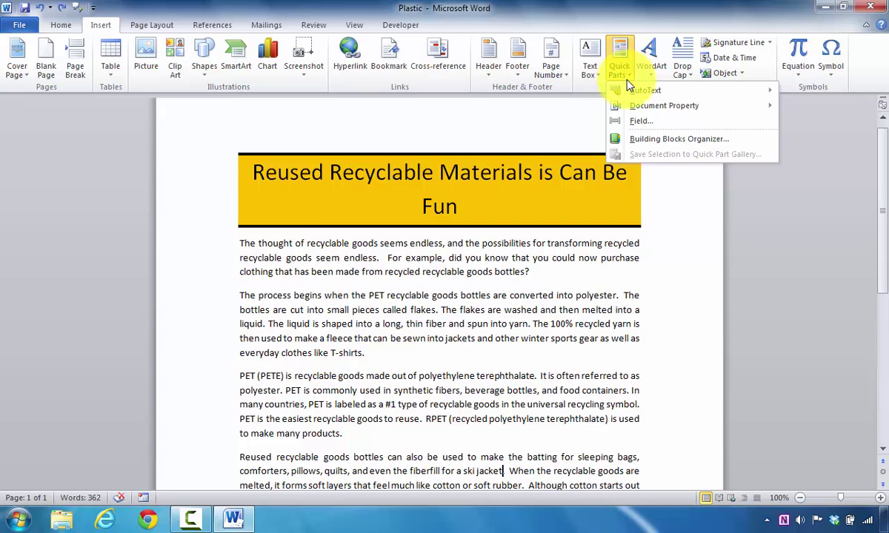
click(653, 141)
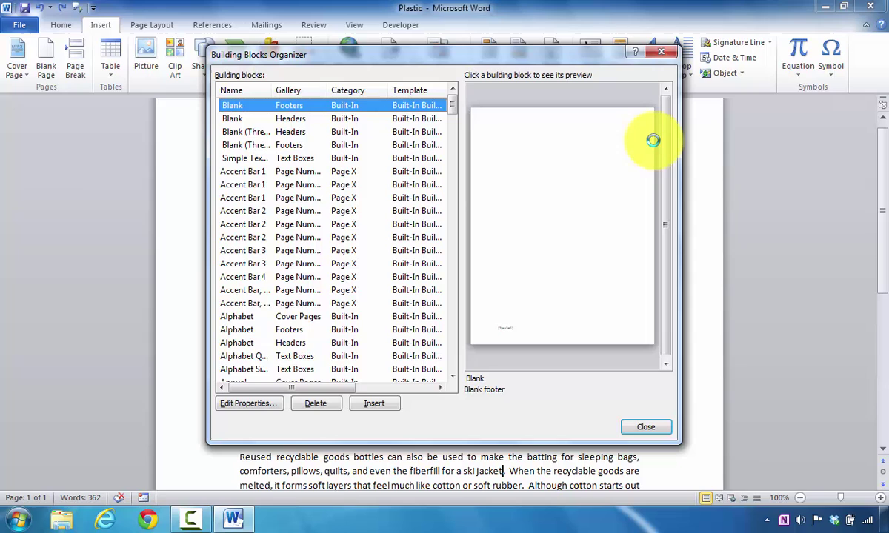
click(234, 91)
click(234, 91)
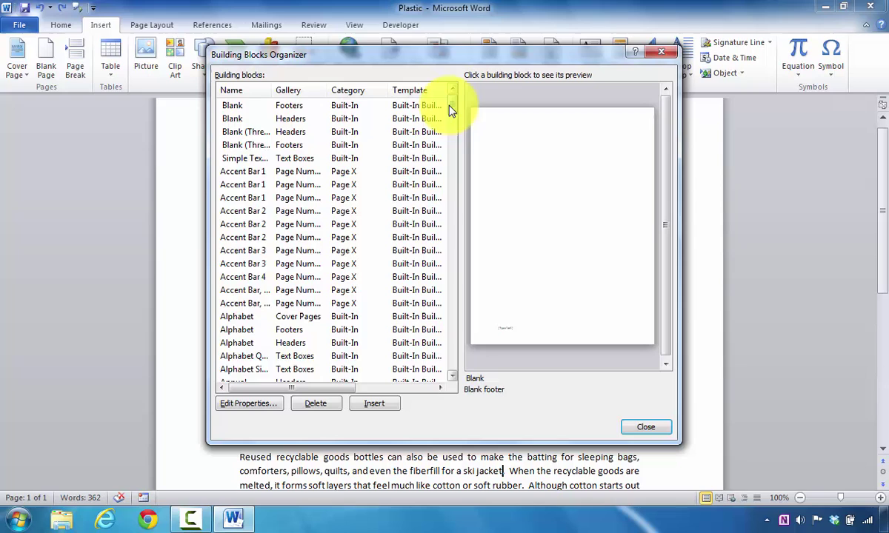
drag(452, 110, 447, 324)
click(238, 213)
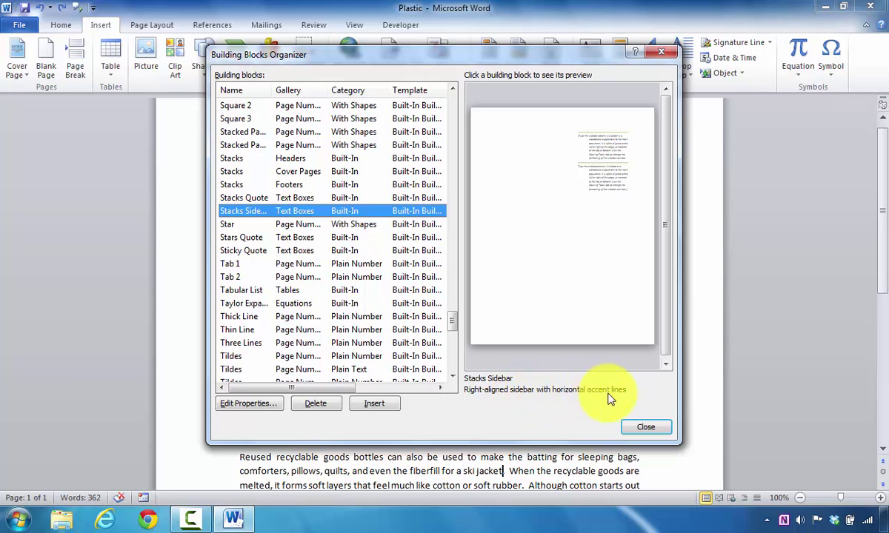
click(374, 404)
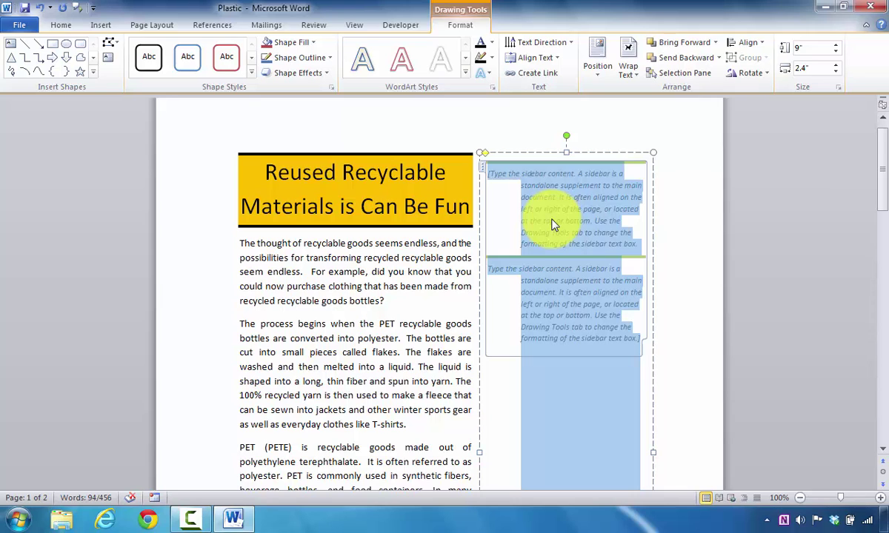
Replace the sidebar placeholder with "Recyclable Locations can be found at these stations:" and start a new line below it
text(Rec)
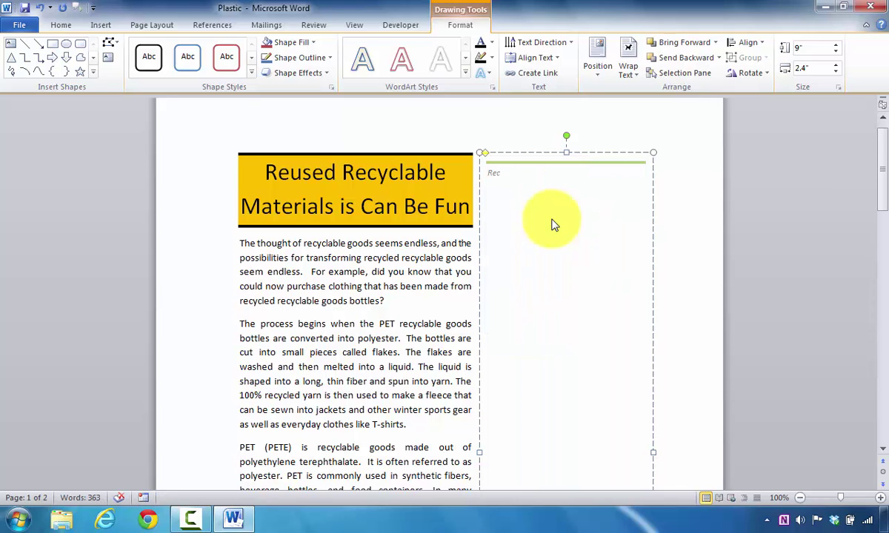
text(yclable Locations can be )
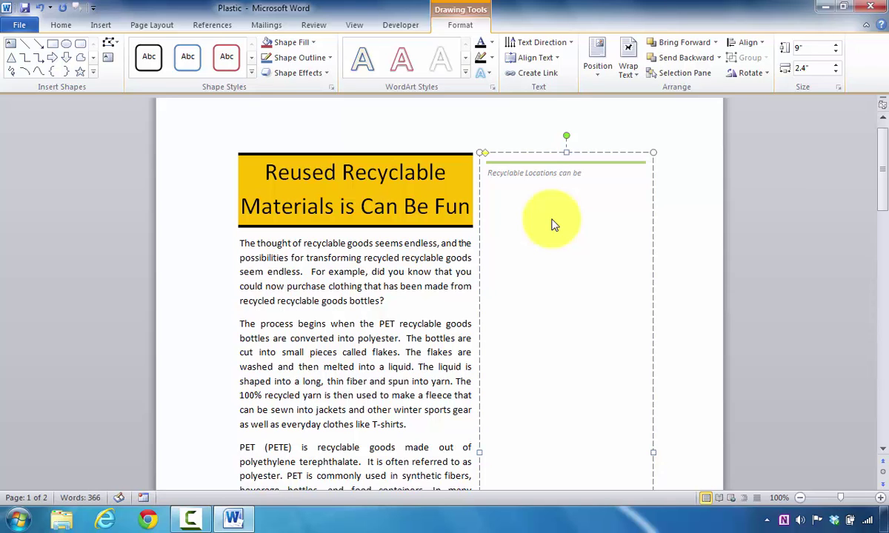
text(found at these sta)
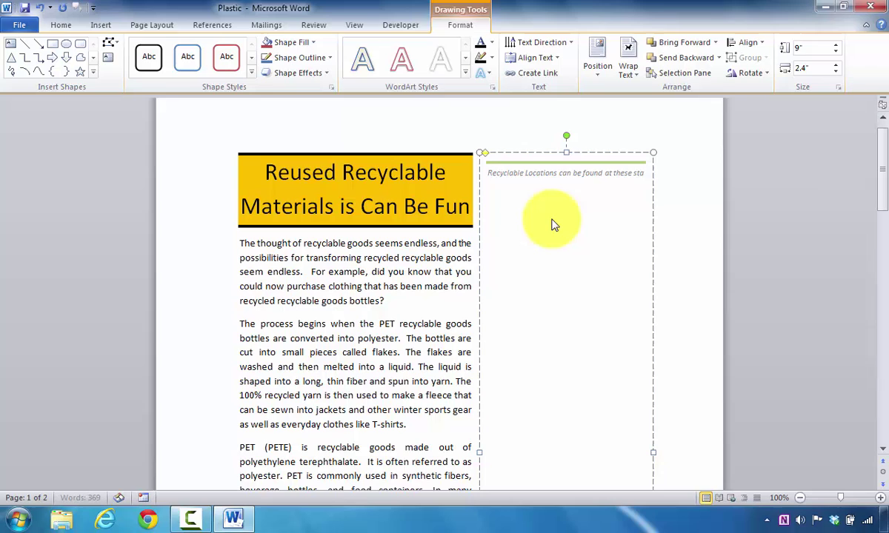
text(tions)
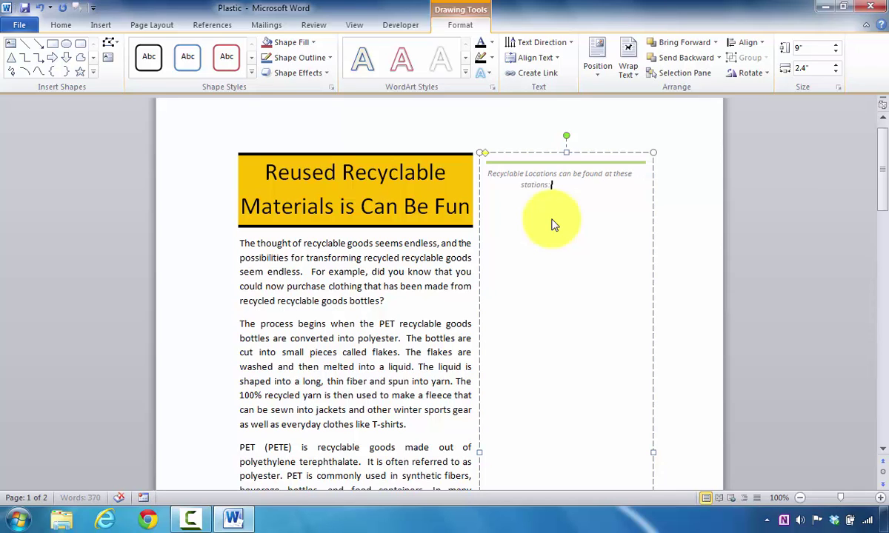
text(:)
key(Return)
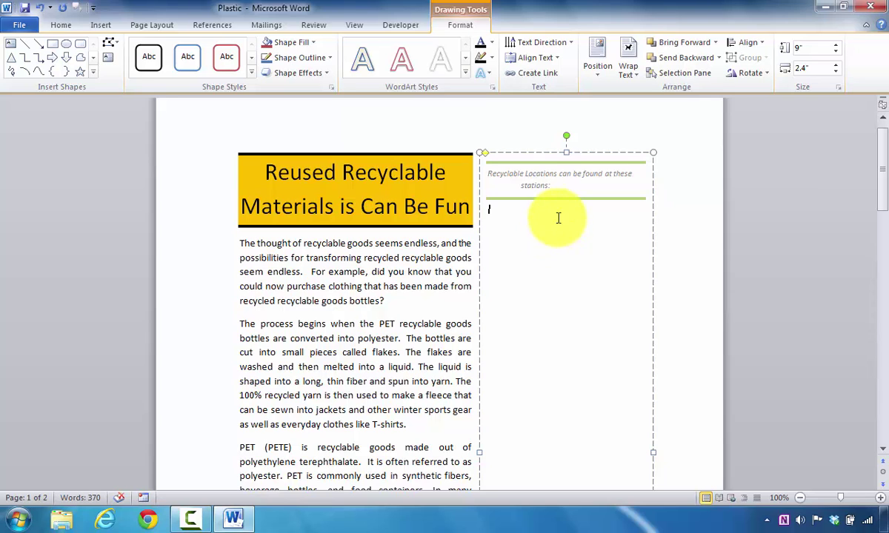
key(BackSpace)
click(557, 186)
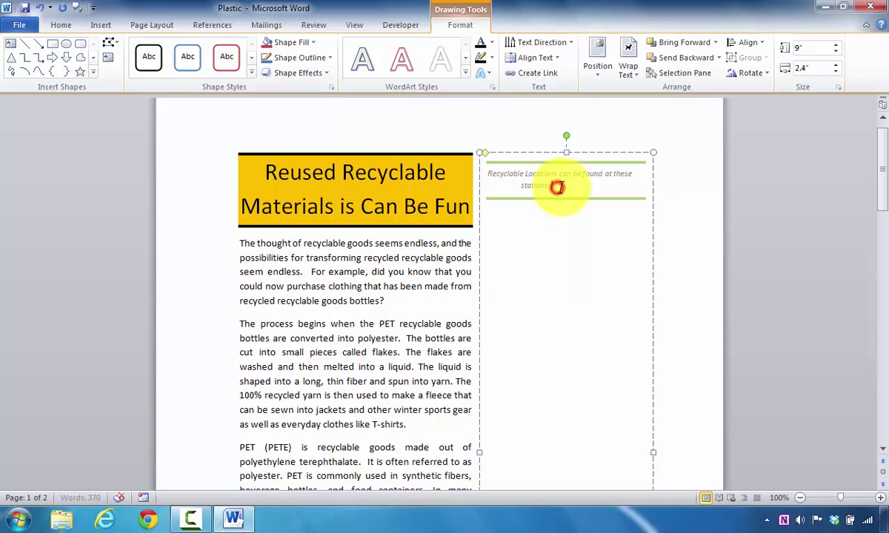
click(534, 218)
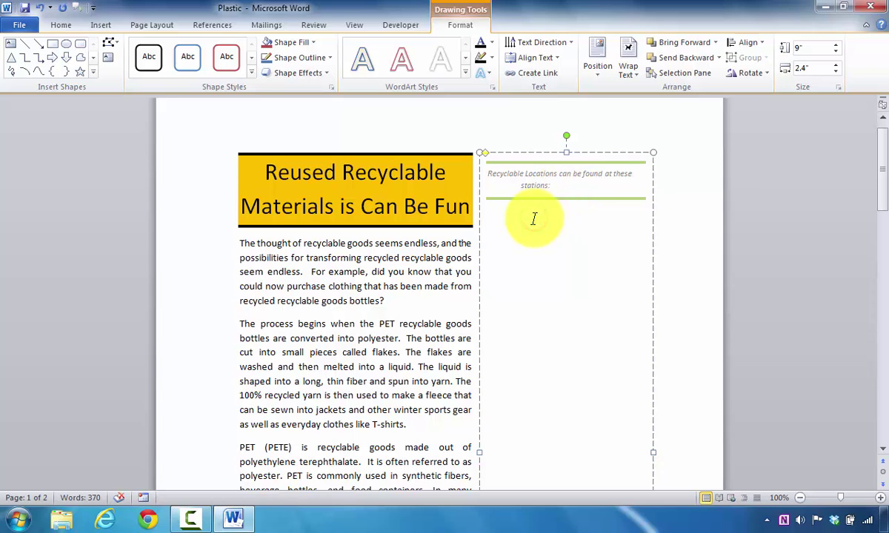
Make the sidebar's second line a bulleted item, enter the station's street address, and start another bullet
click(61, 24)
click(303, 48)
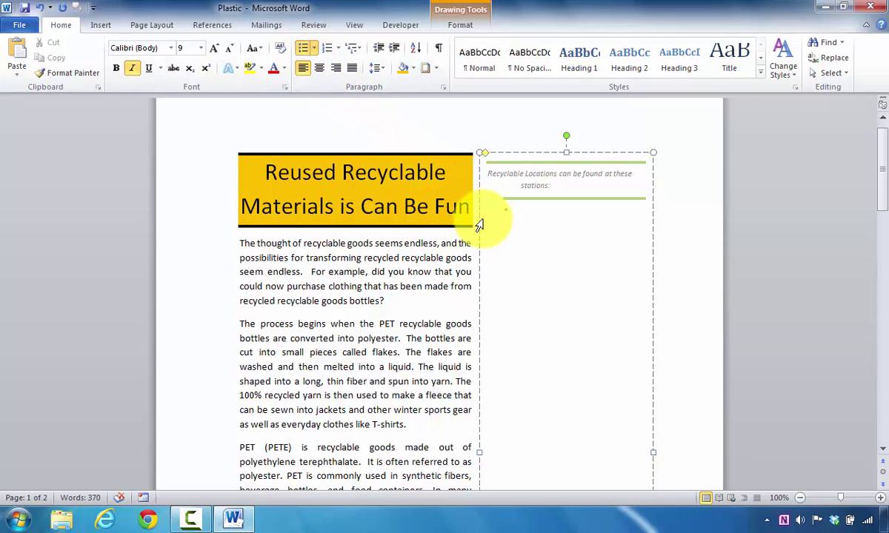
text(9845 Any street, Raleig)
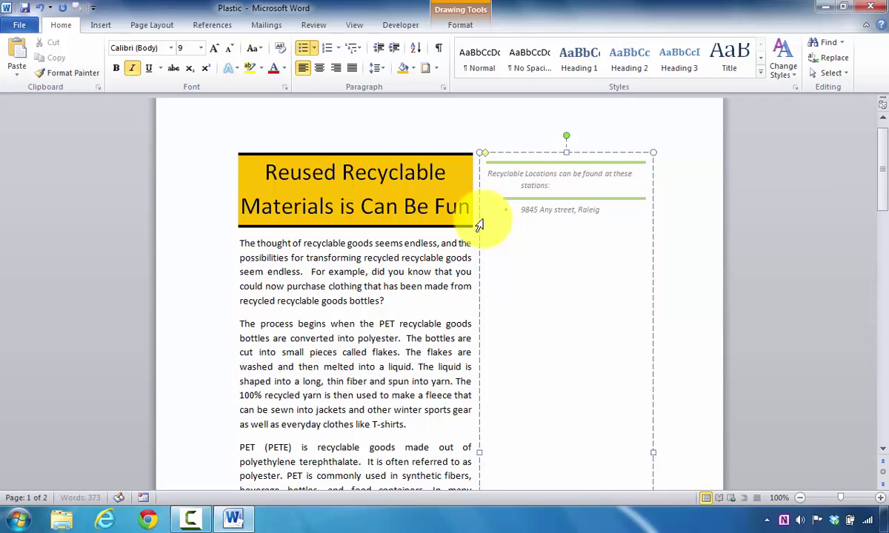
text(h, NC)
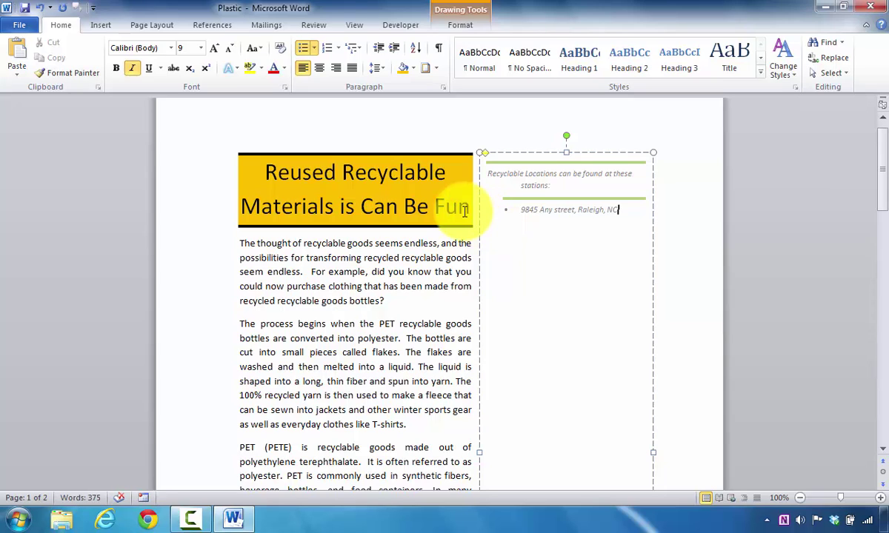
click(623, 209)
key(Return)
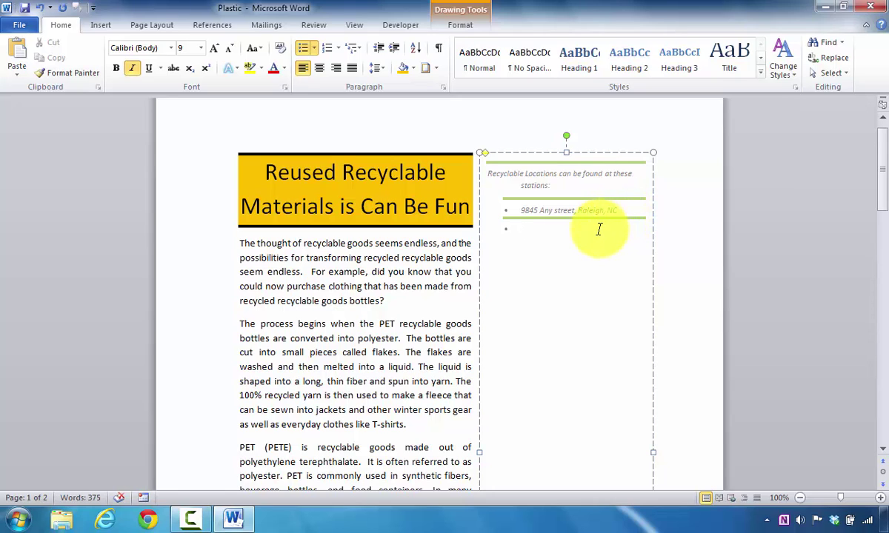
Delete the bulleted address and the introductory sentence from the sidebar, back to its first letter
key(BackSpace)
key(BackSpace)
key(BackSpace)
key(BackSpace)
key(BackSpace)
key(BackSpace)
key(BackSpace)
key(BackSpace)
key(BackSpace)
key(BackSpace)
key(BackSpace)
key(BackSpace)
key(BackSpace)
key(BackSpace)
key(BackSpace)
key(BackSpace)
key(BackSpace)
key(BackSpace)
key(BackSpace)
key(BackSpace)
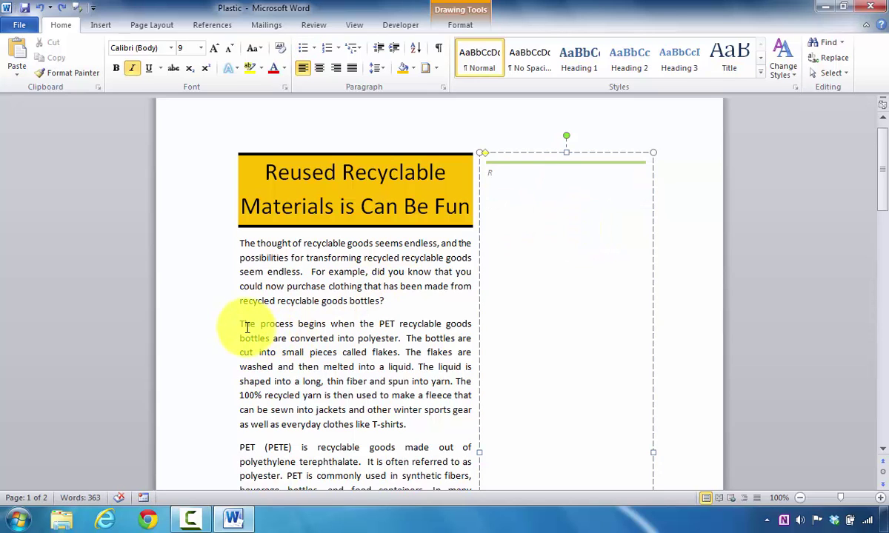
Copy the body paragraph starting "The process begins when the PET" over the sidebar's remaining text, using the sidebar's formatting
drag(239, 324, 407, 424)
key(ctrl+c)
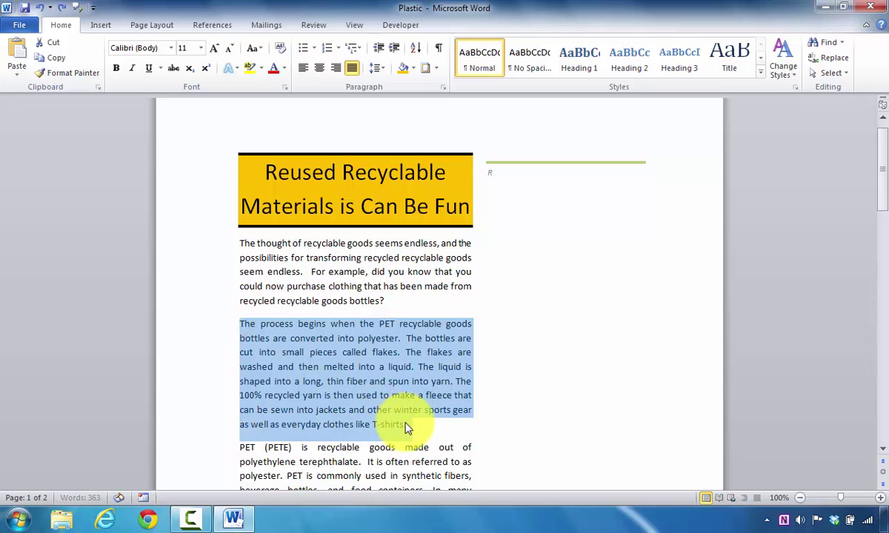
click(509, 183)
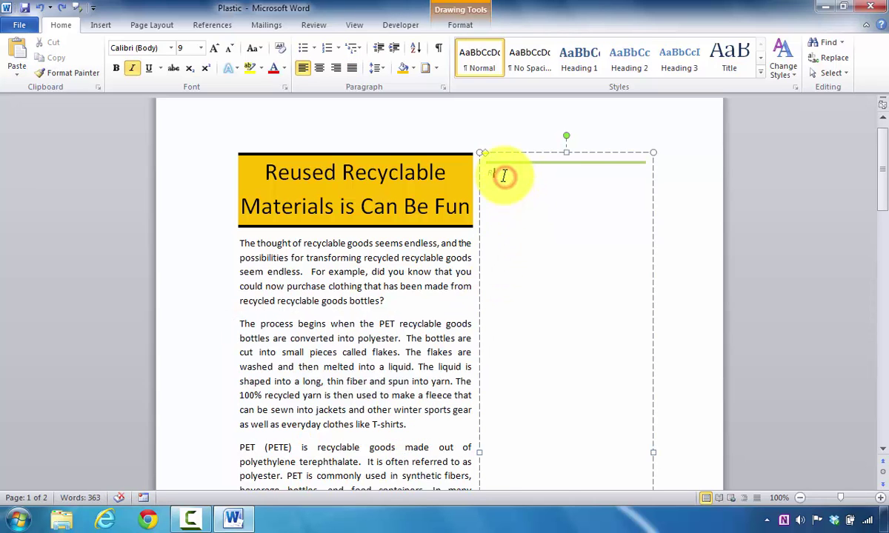
triple_click(504, 173)
key(ctrl+v)
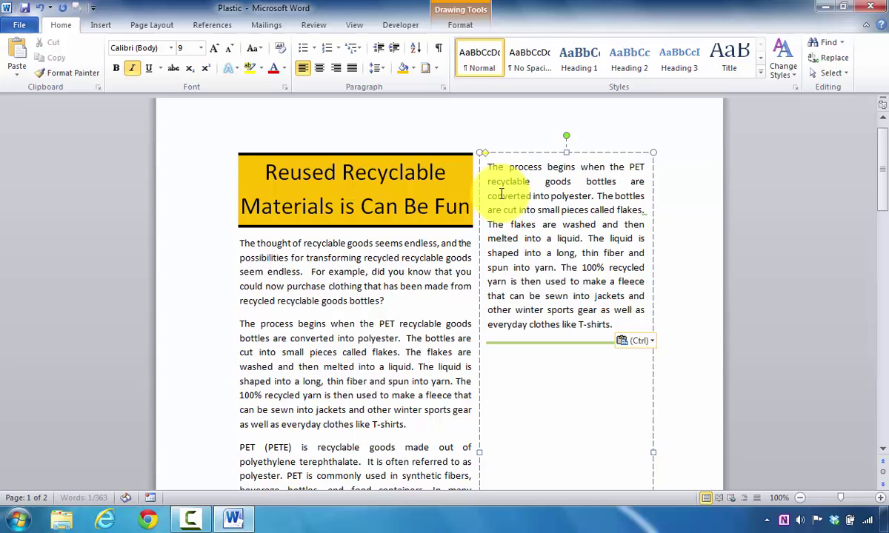
click(637, 341)
click(665, 373)
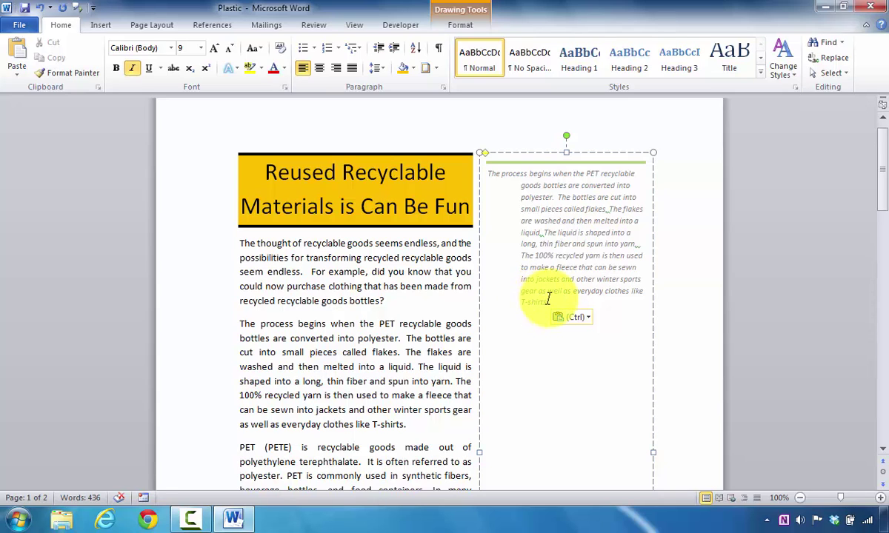
Remove the hanging indent from the sidebar paragraph by setting its special indentation to (none)
key(ctrl+a)
click(570, 278)
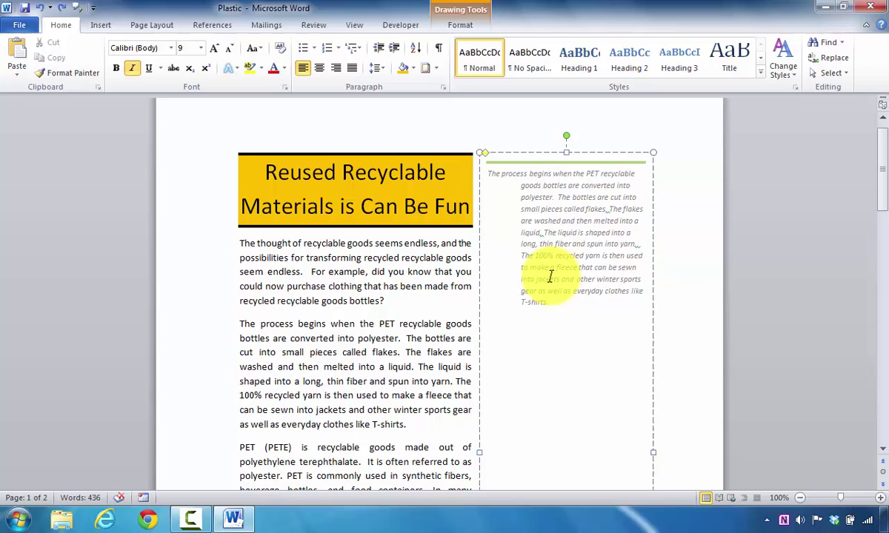
drag(550, 298, 463, 158)
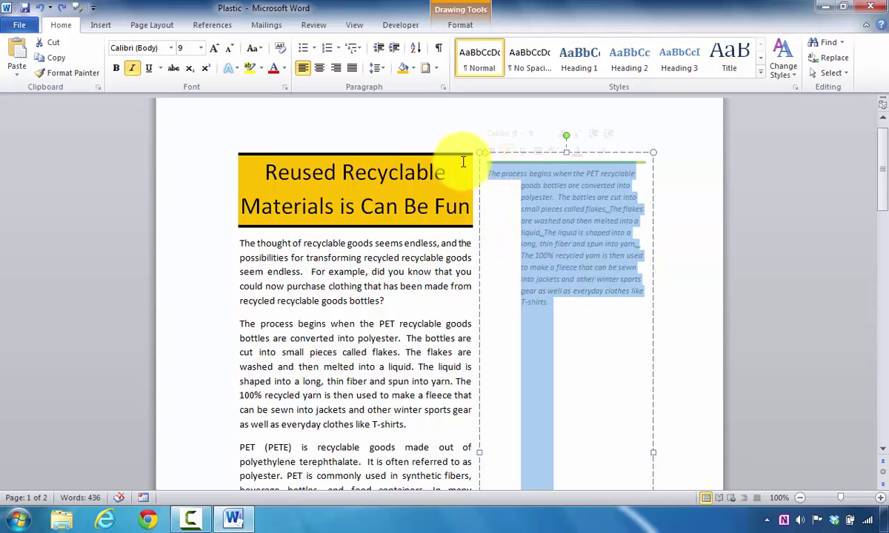
click(377, 68)
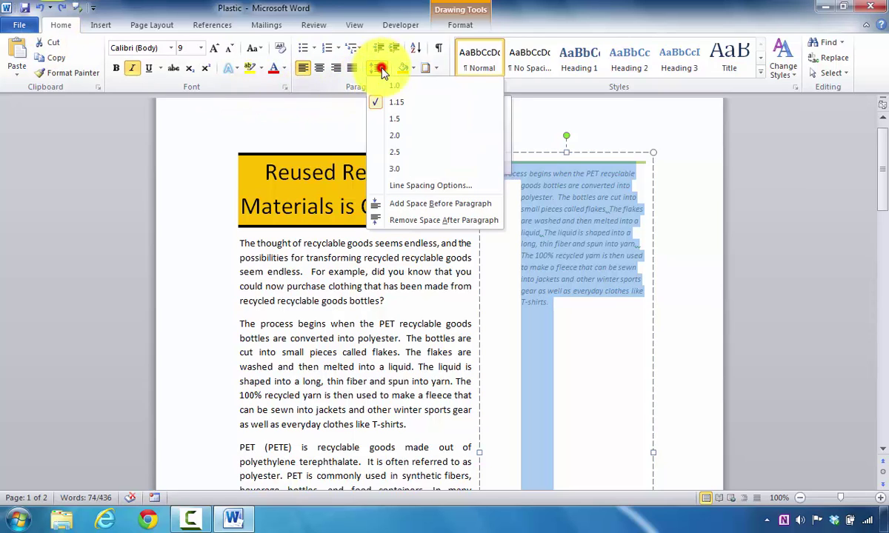
click(400, 187)
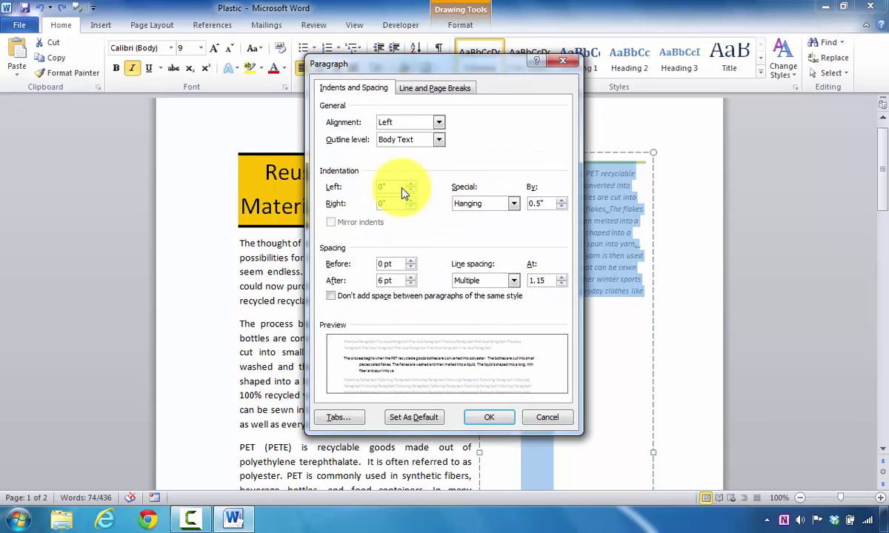
click(512, 204)
click(483, 210)
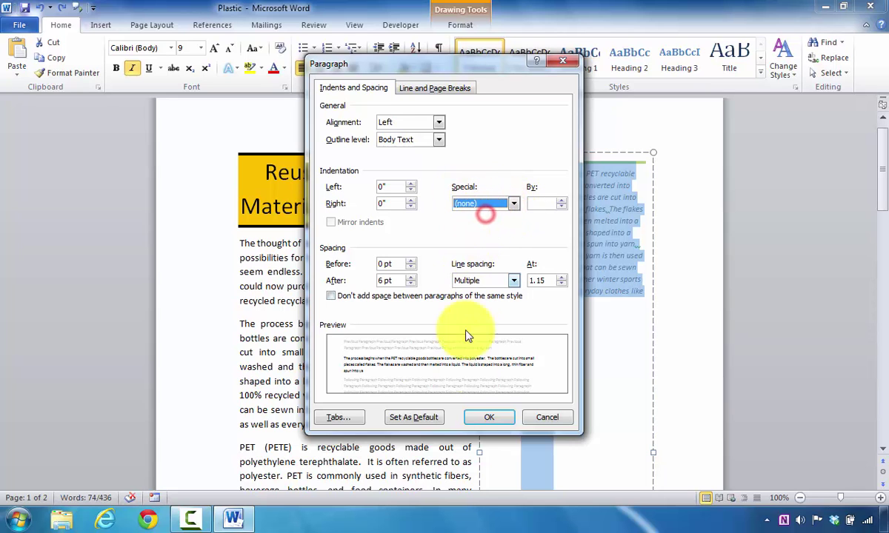
click(480, 417)
click(565, 331)
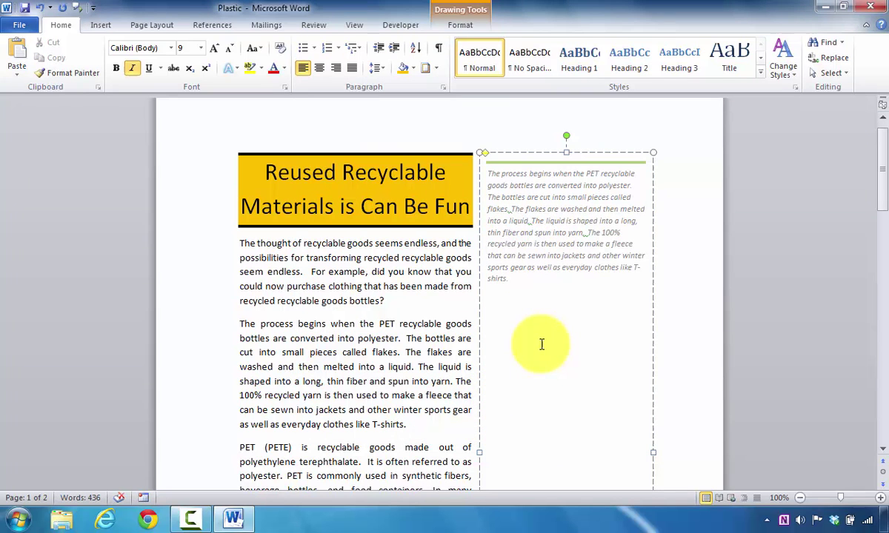